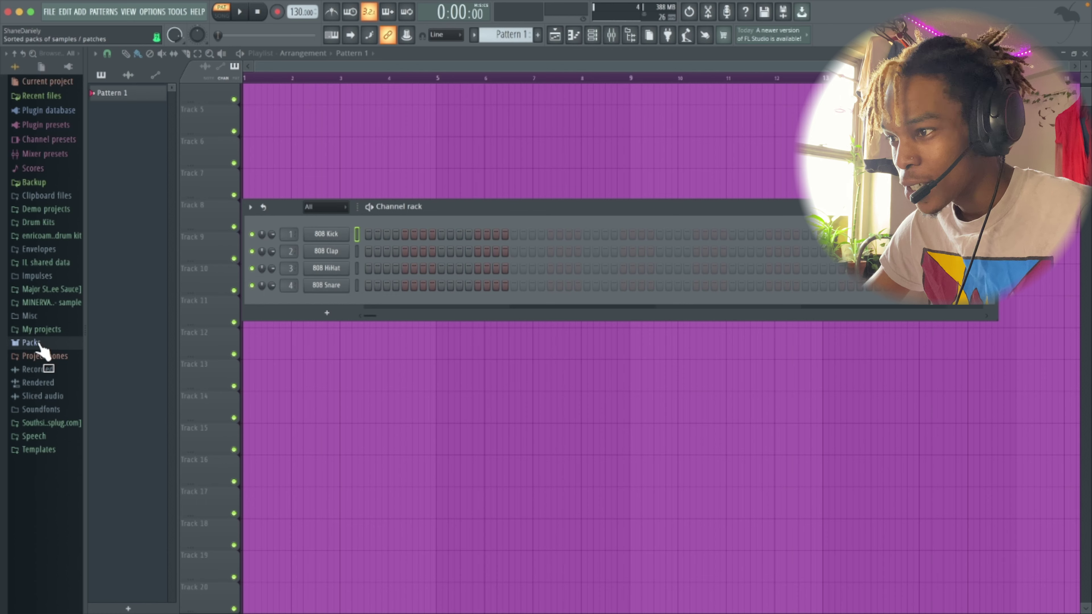
# Step: Open the Instruments folder inside Packs in the sample browser to look for a guitar sound
pyautogui.click(39, 345)
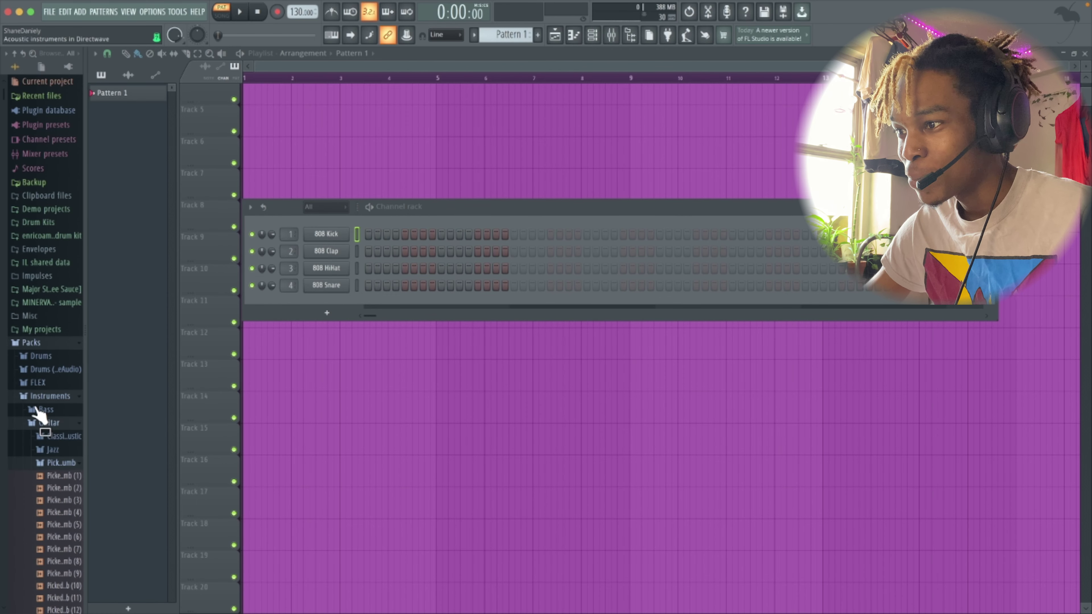
pyautogui.click(50, 396)
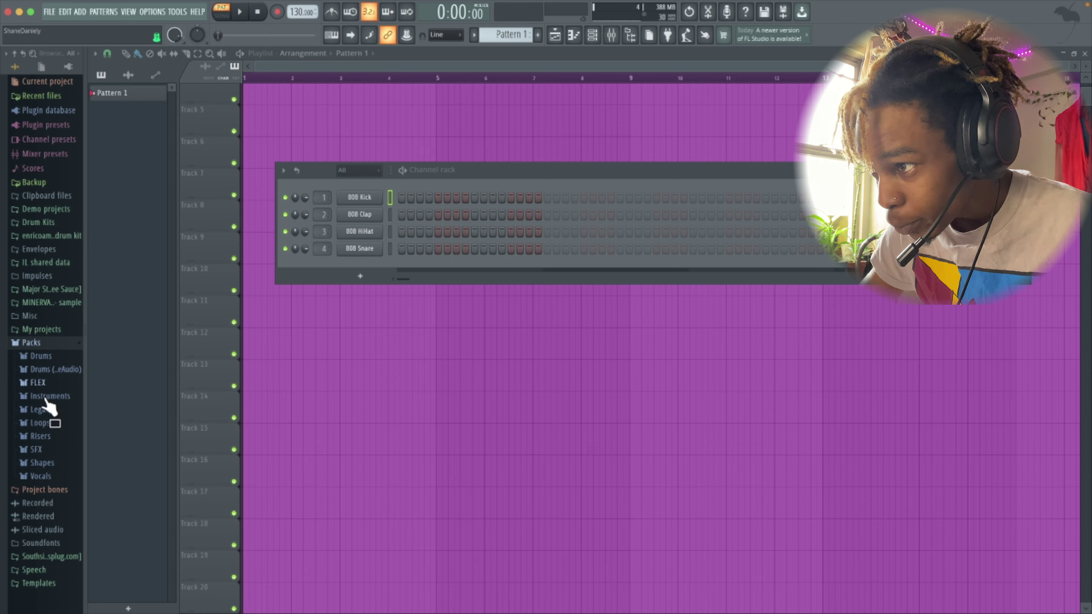
pyautogui.click(47, 398)
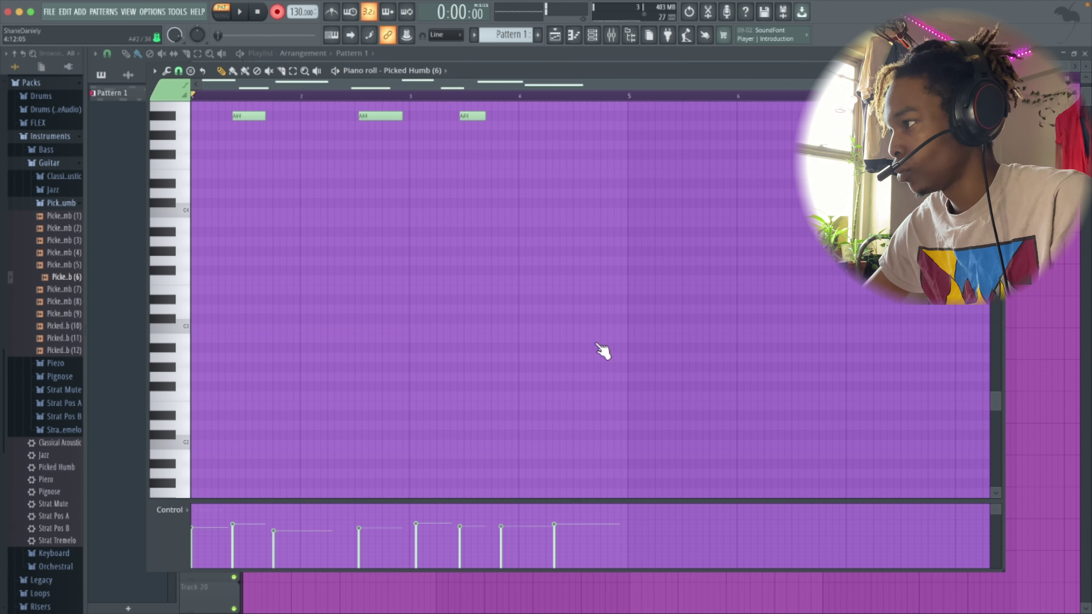
# Step: Review the Picked Humb (6) melody and its Insert 1 effects, and play Pattern 1 back in the playlist
pyautogui.scroll(5, 600, 346)
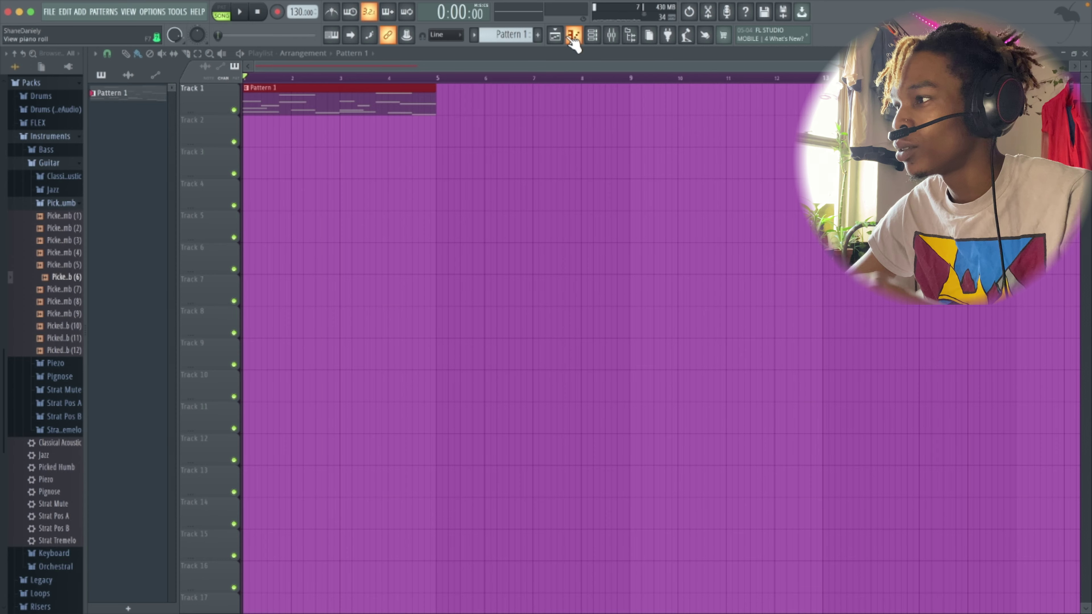
pyautogui.click(612, 36)
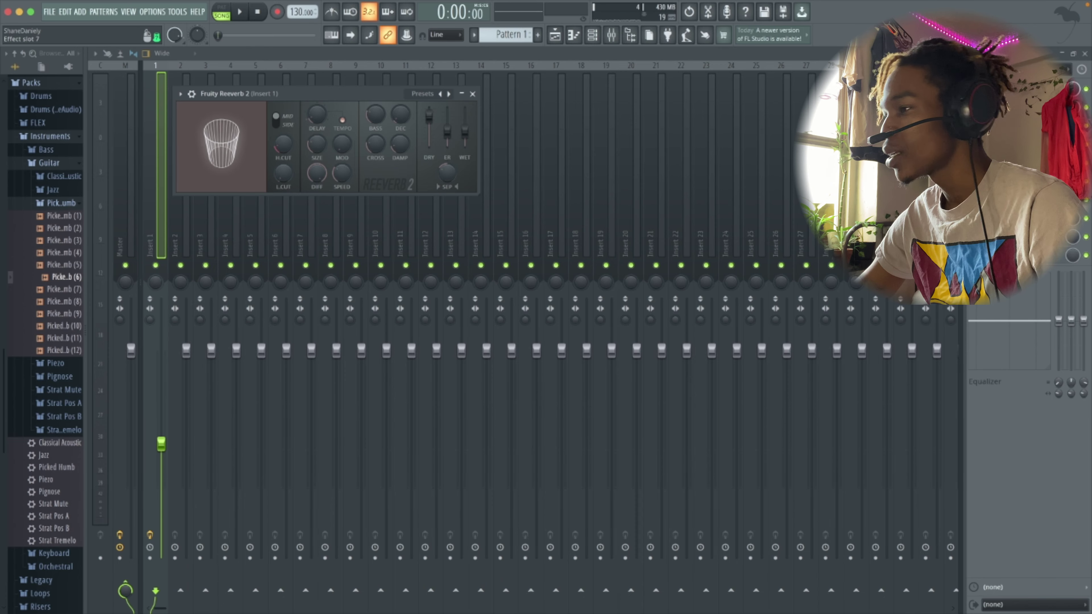
pyautogui.click(556, 39)
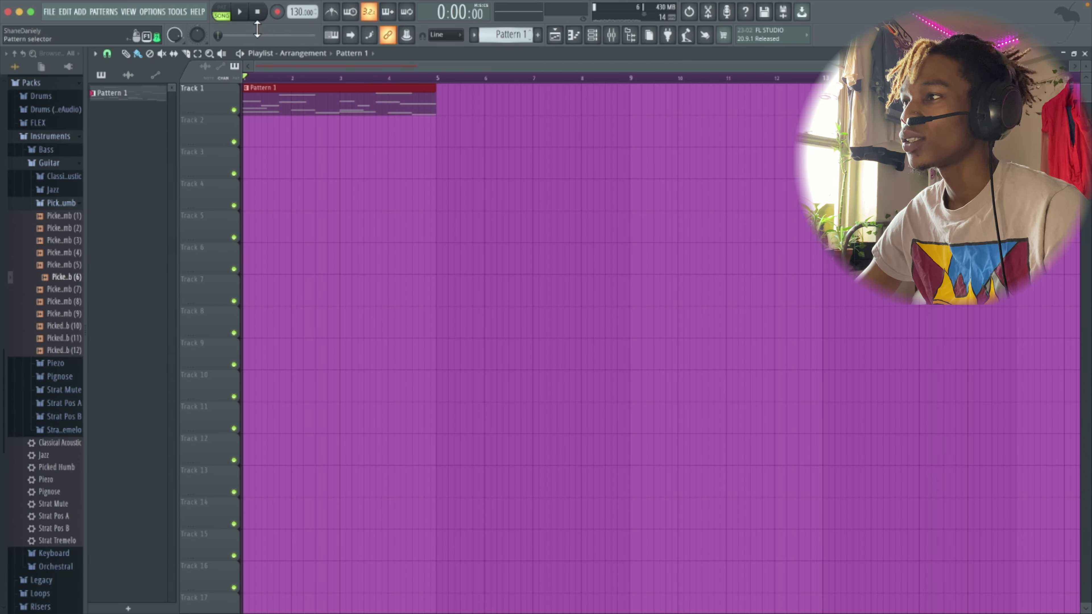
pyautogui.press('space')
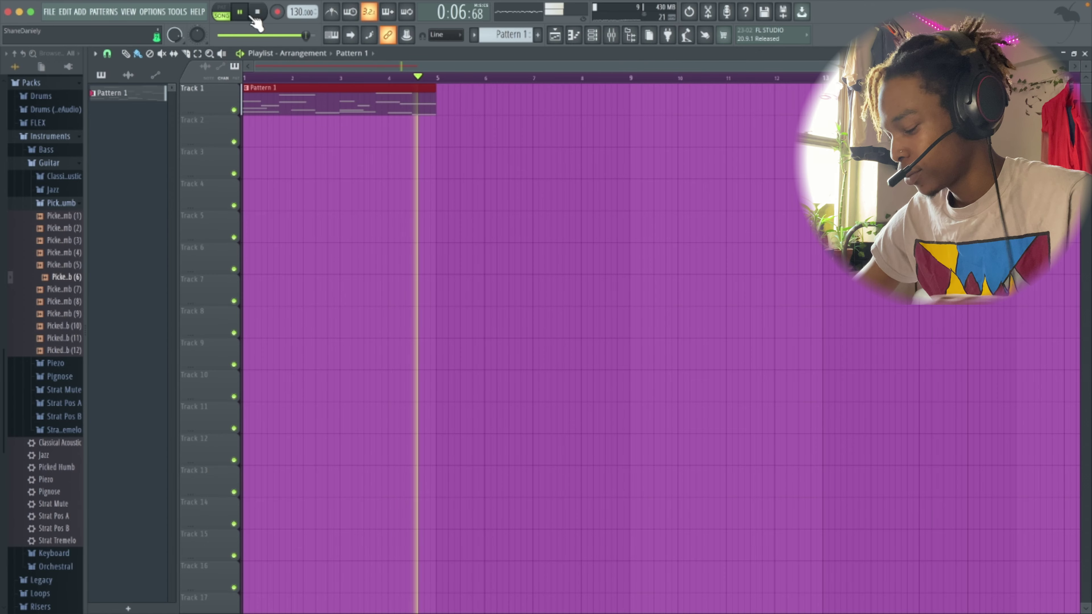
pyautogui.press('space')
# Step: Show the arpeggiator settings for the Picked Humb (6) notes and play the arpeggiated melody back
pyautogui.click(612, 36)
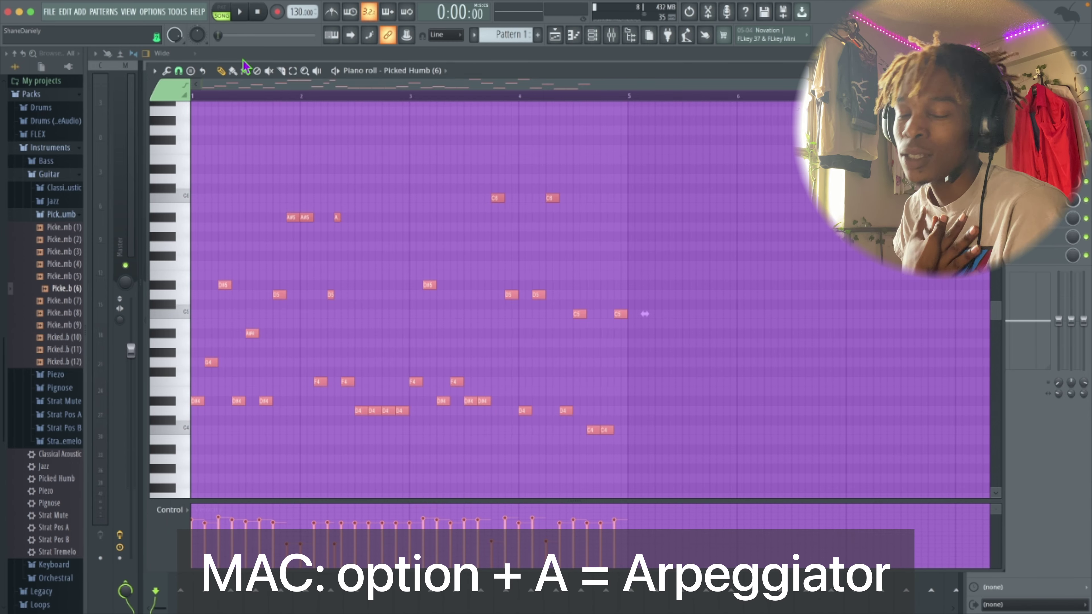
pyautogui.hotkey('alt', 'a')
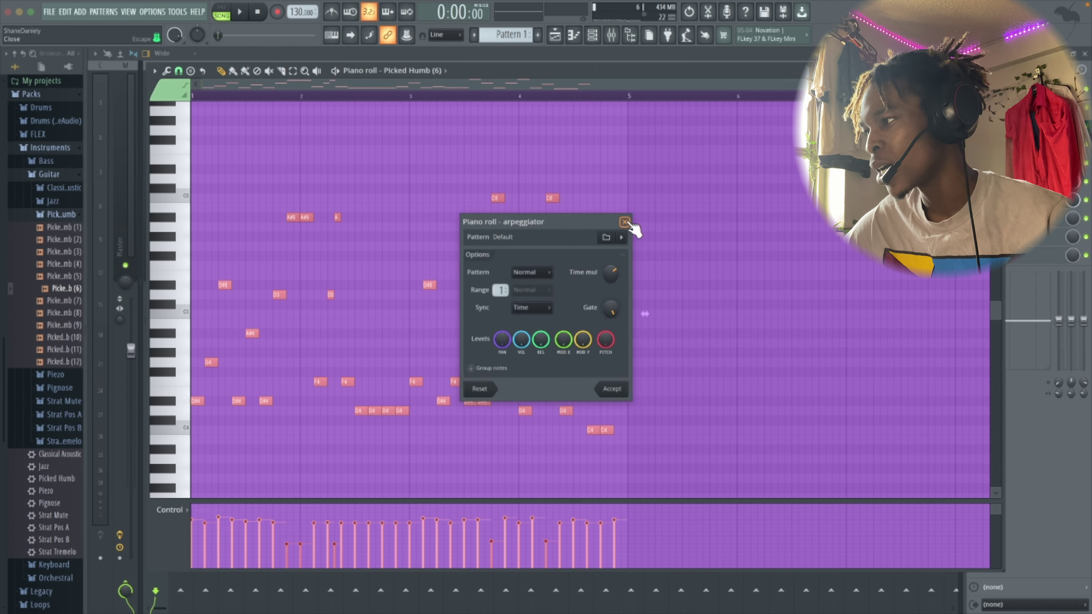
pyautogui.click(626, 223)
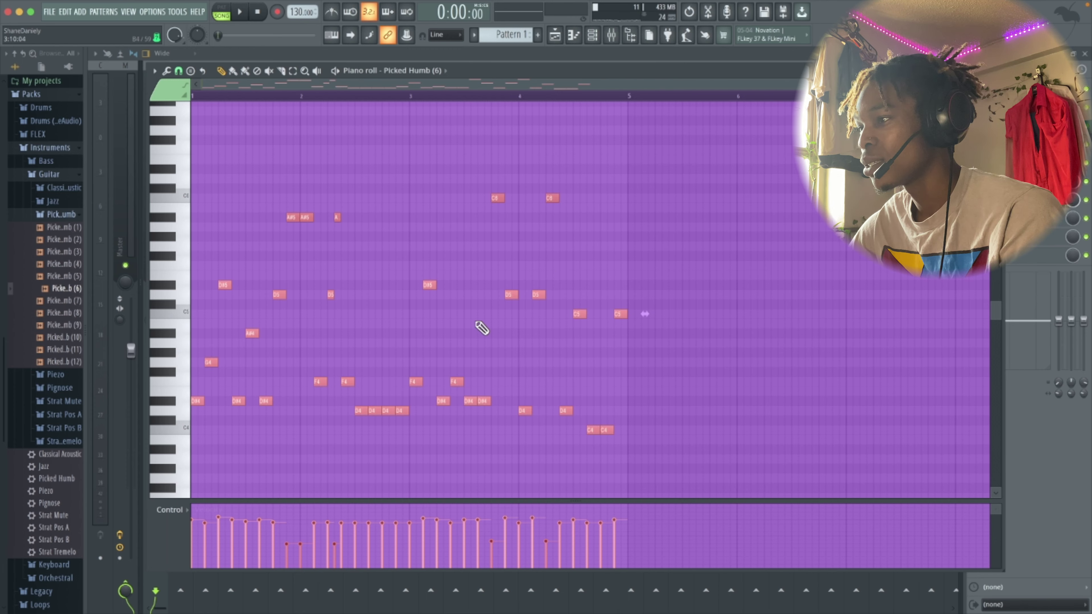
pyautogui.press('space')
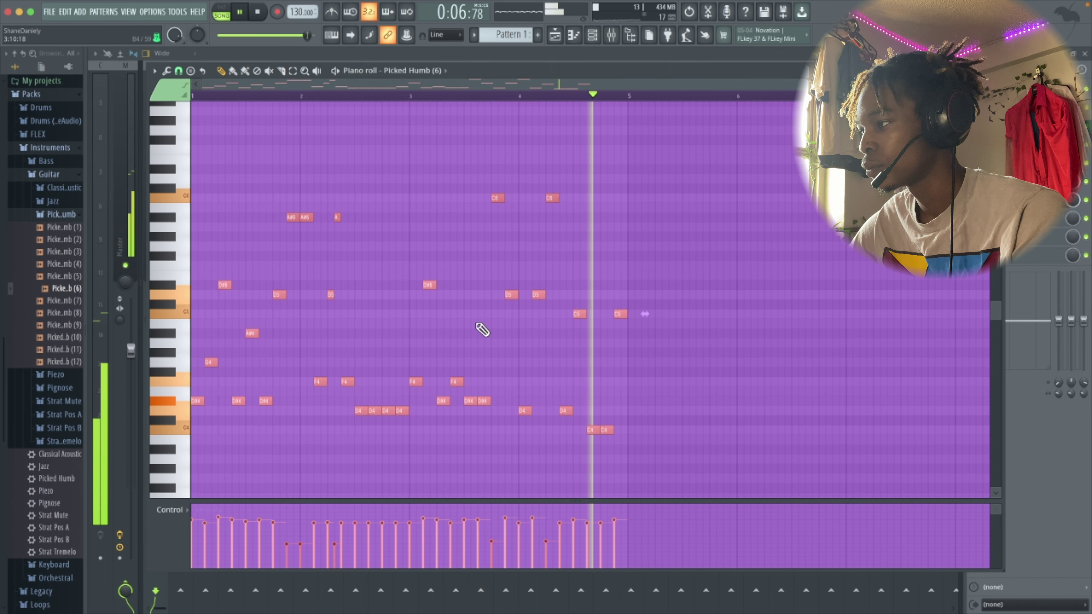
pyautogui.press('space')
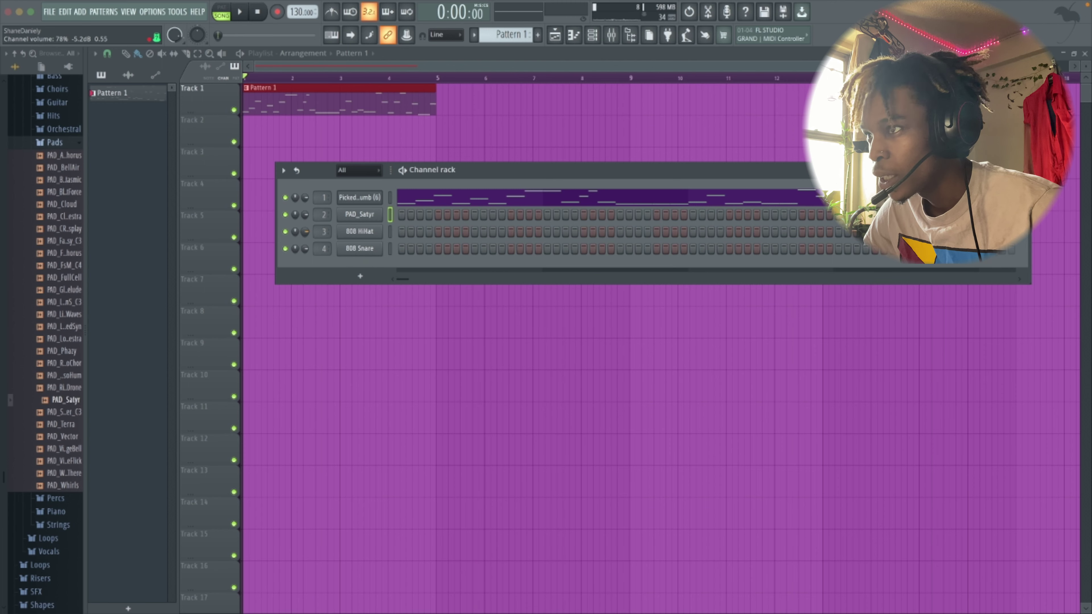
# Step: Record a sparse PAD_Satyr melody into Pattern 1 over the guitar part and check its notes in the piano roll
pyautogui.scroll(5, 69, 252)
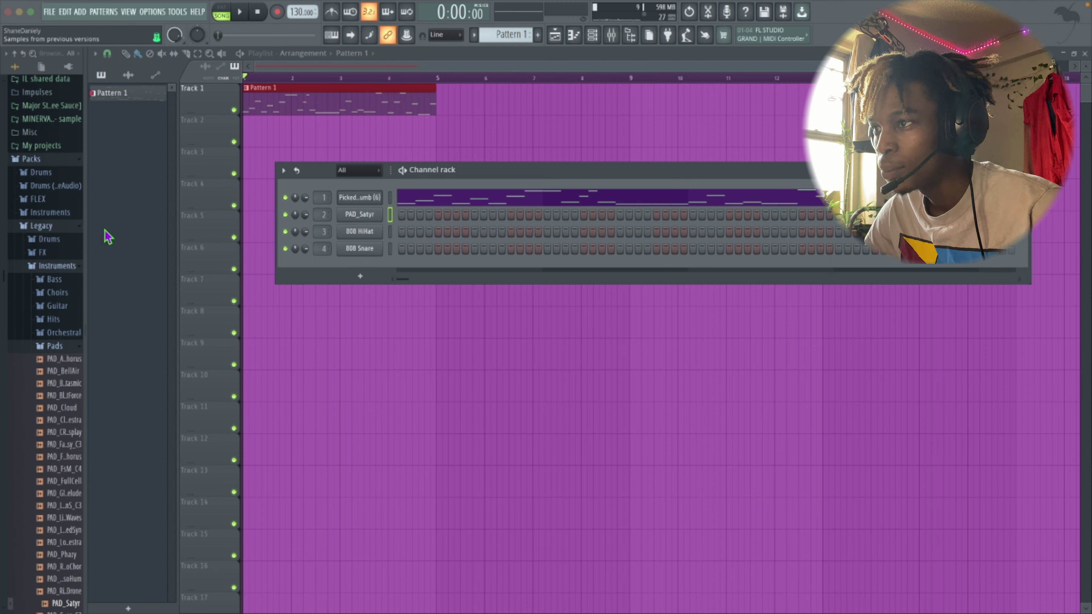
pyautogui.click(361, 215)
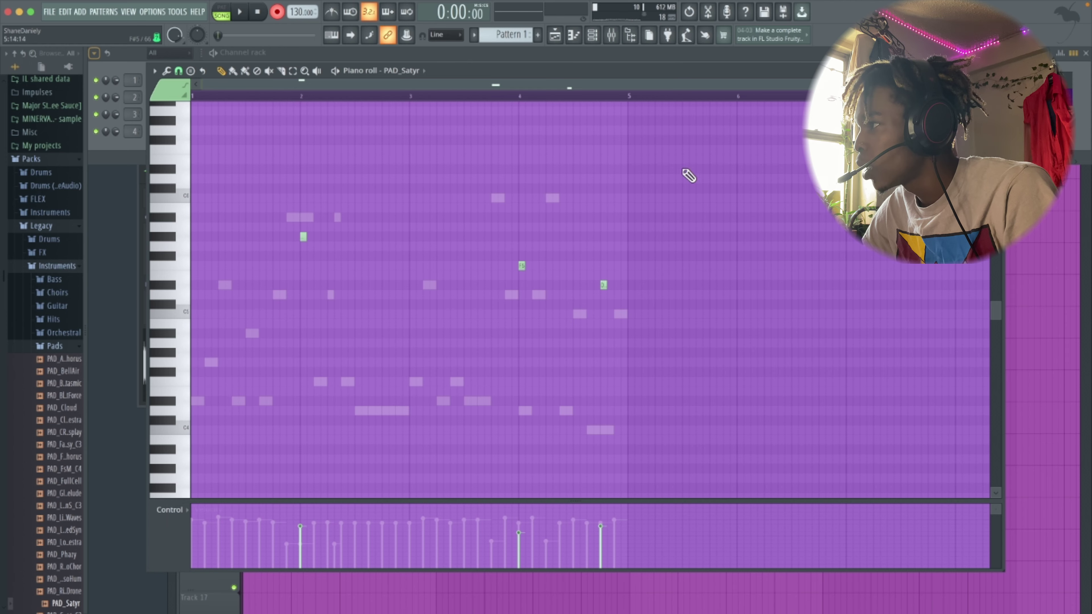
pyautogui.click(556, 36)
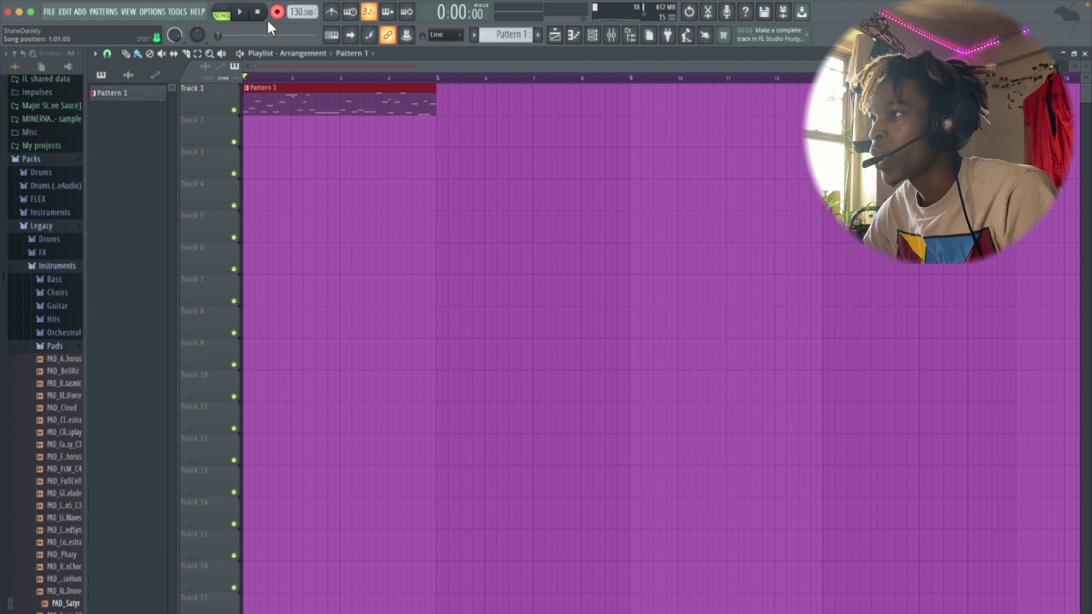
pyautogui.click(577, 38)
pyautogui.click(579, 38)
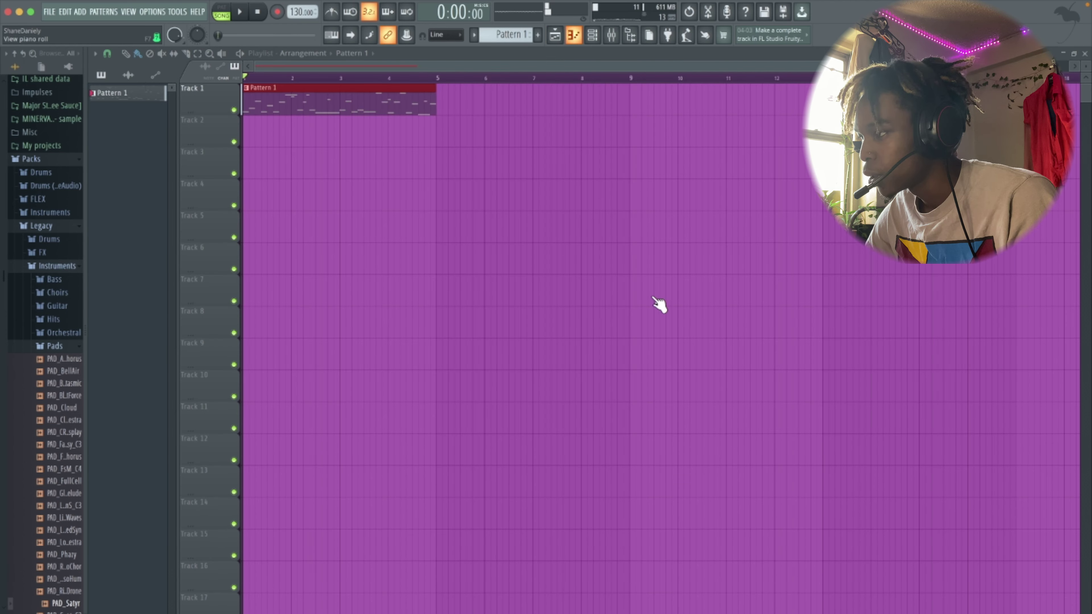
# Step: Review the Fruity Parametric EQ 2 and Fruity Reeverb 2 effects on the pad's Insert 2 mixer track
pyautogui.click(613, 36)
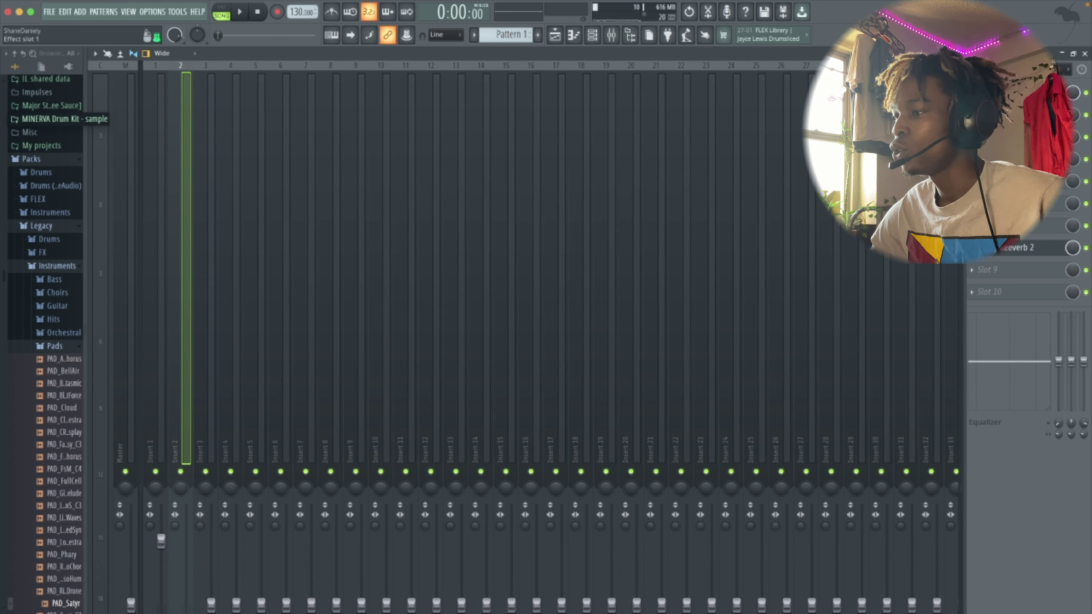
pyautogui.click(1008, 91)
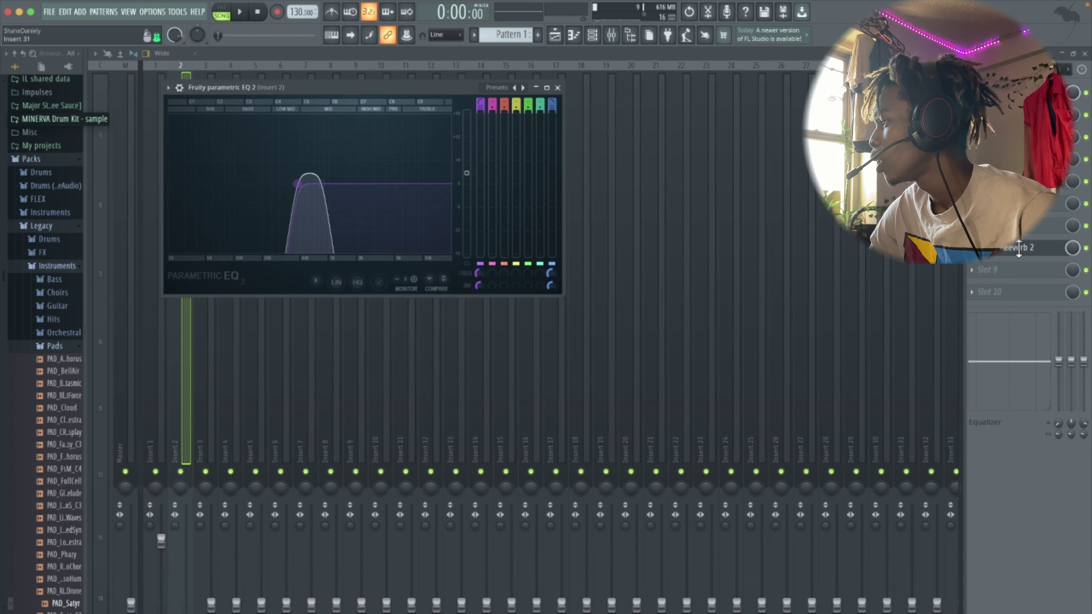
pyautogui.click(769, 137)
pyautogui.click(1021, 248)
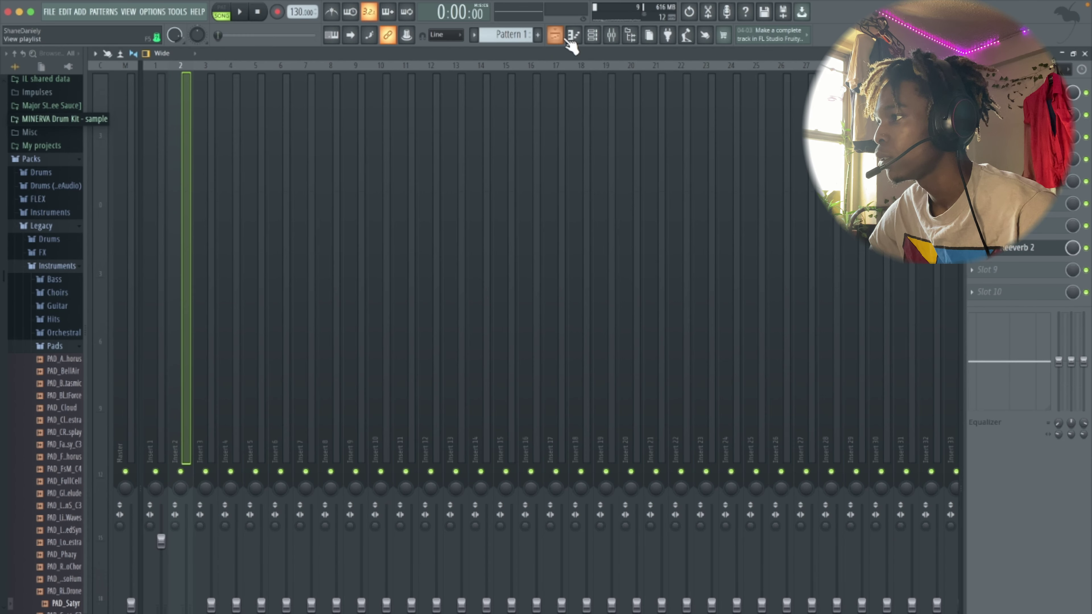
pyautogui.click(573, 42)
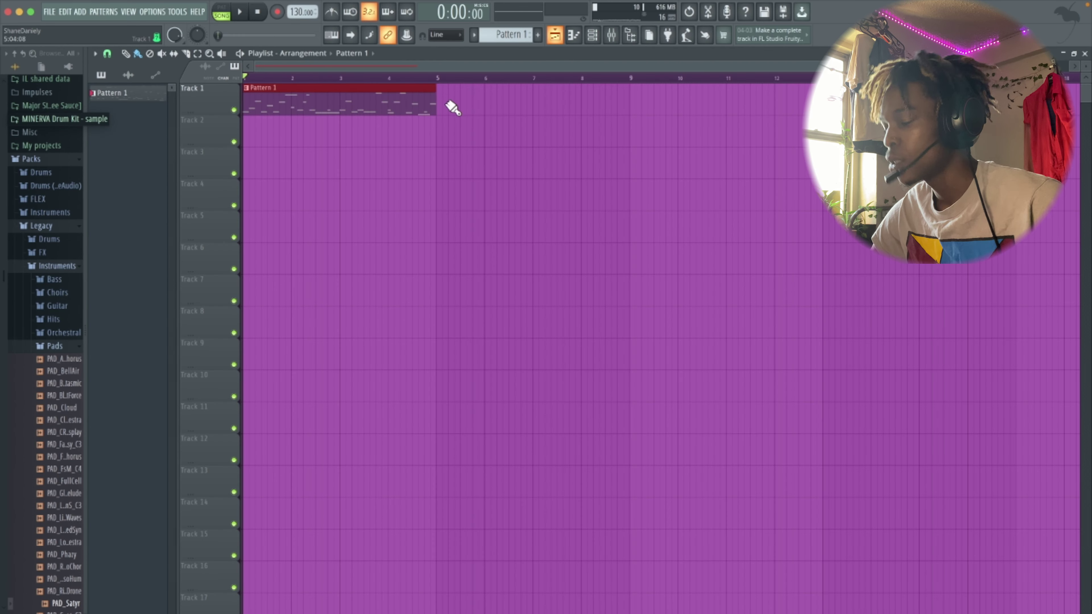
# Step: Play both melodies together and mute Insert 1 during playback to hear the pad on its own
pyautogui.press('space')
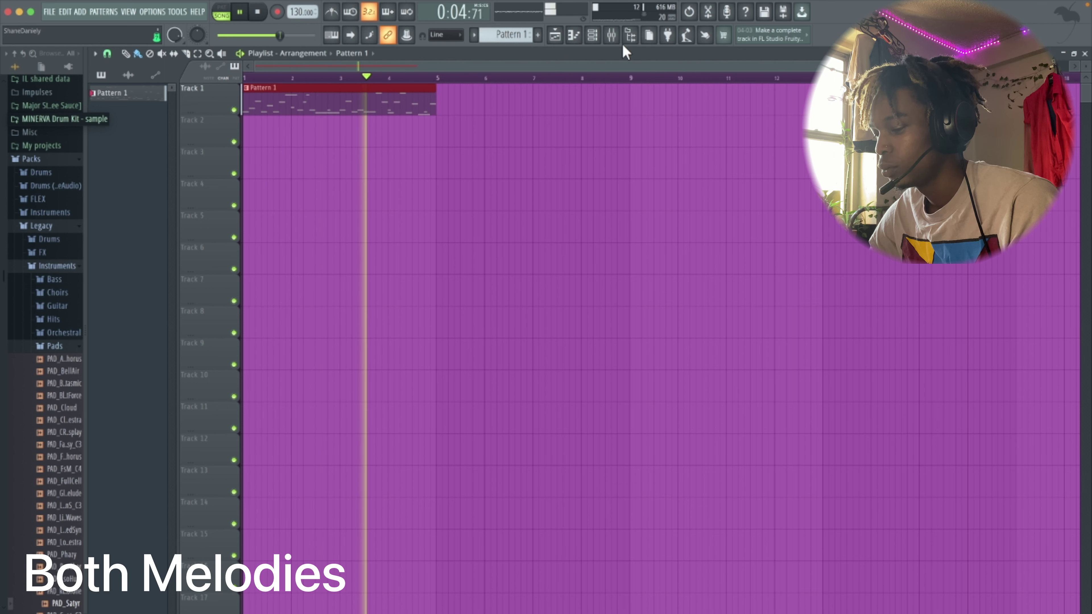
pyautogui.click(611, 35)
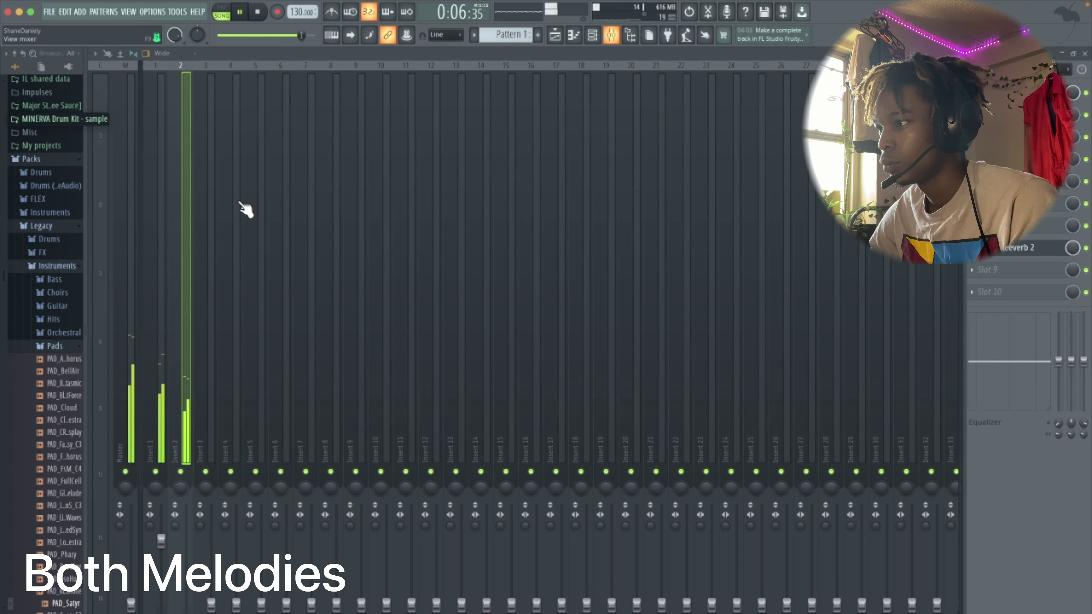
pyautogui.click(156, 471)
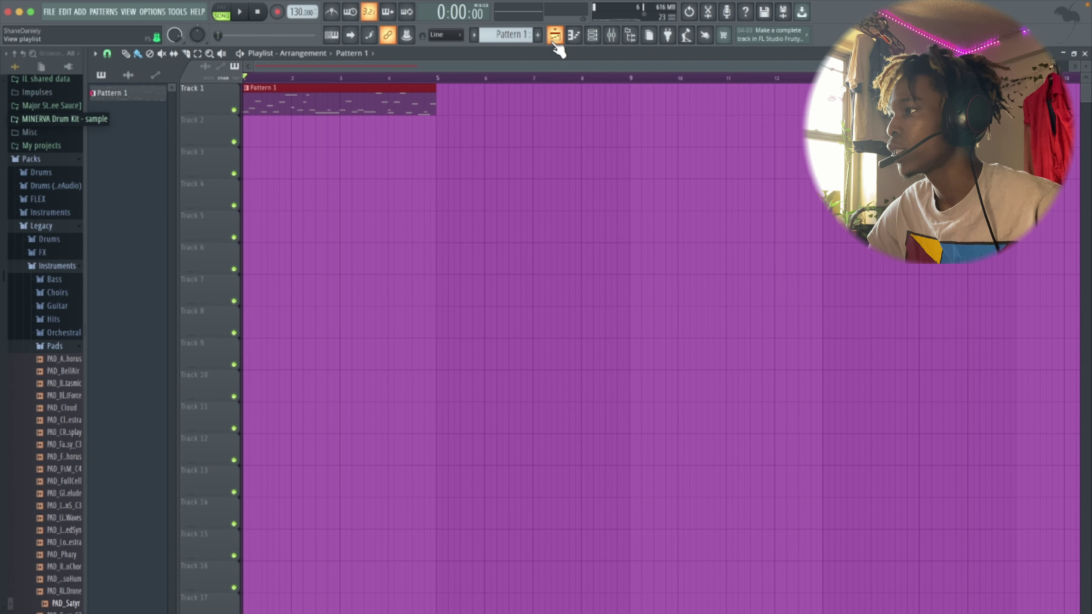
pyautogui.click(555, 35)
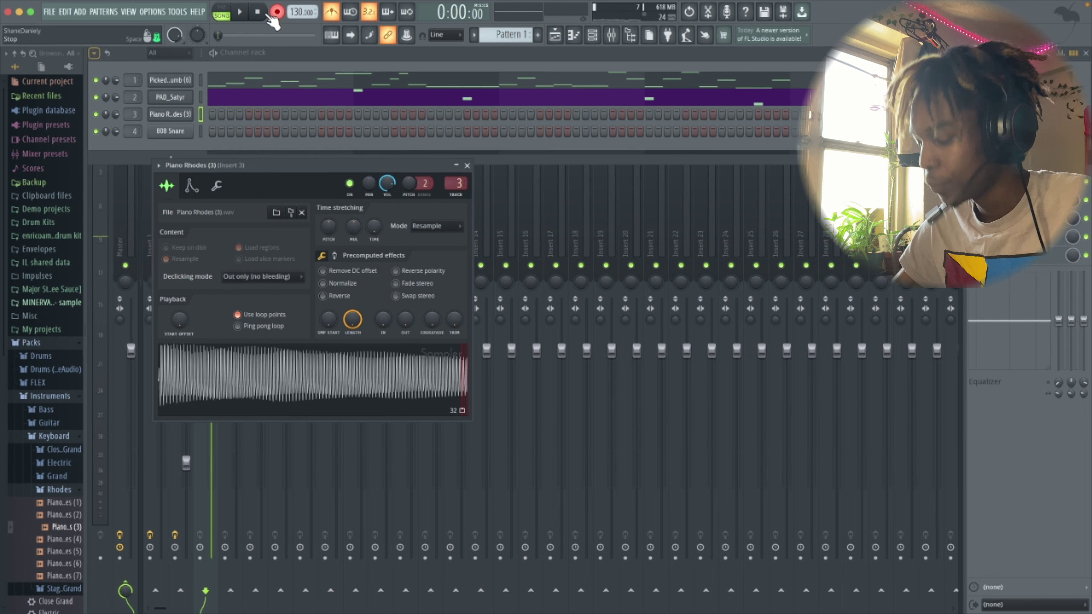
# Step: Record a Piano Rhodes (3) melody into Pattern 1 and move the overhanging C5 note from bar 5 to the pattern's start
pyautogui.press('space')
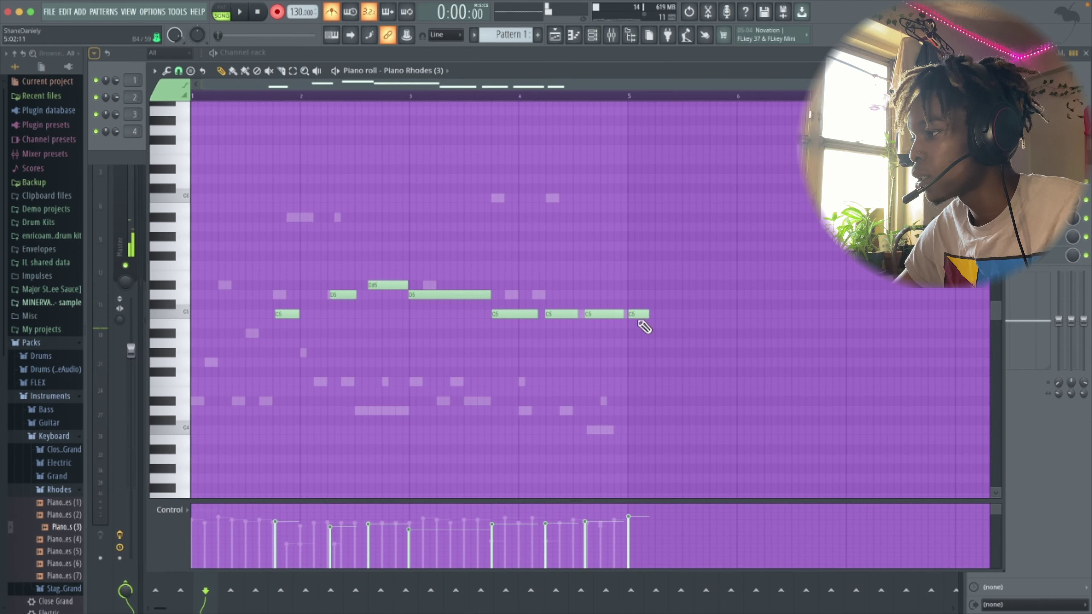
pyautogui.moveTo(638, 317); pyautogui.dragTo(580, 278)
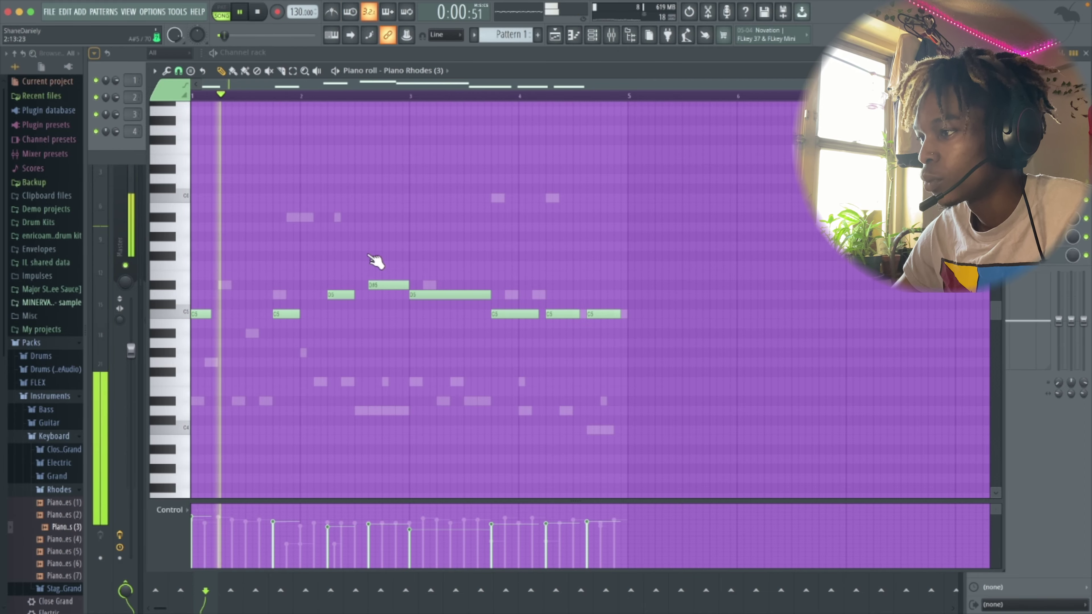
# Step: Play back the Piano Rhodes (3) melody and shorten the two C5 notes in bar 1
pyautogui.press('space')
pyautogui.moveTo(299, 314); pyautogui.dragTo(286, 314)
pyautogui.moveTo(211, 314); pyautogui.dragTo(204, 314)
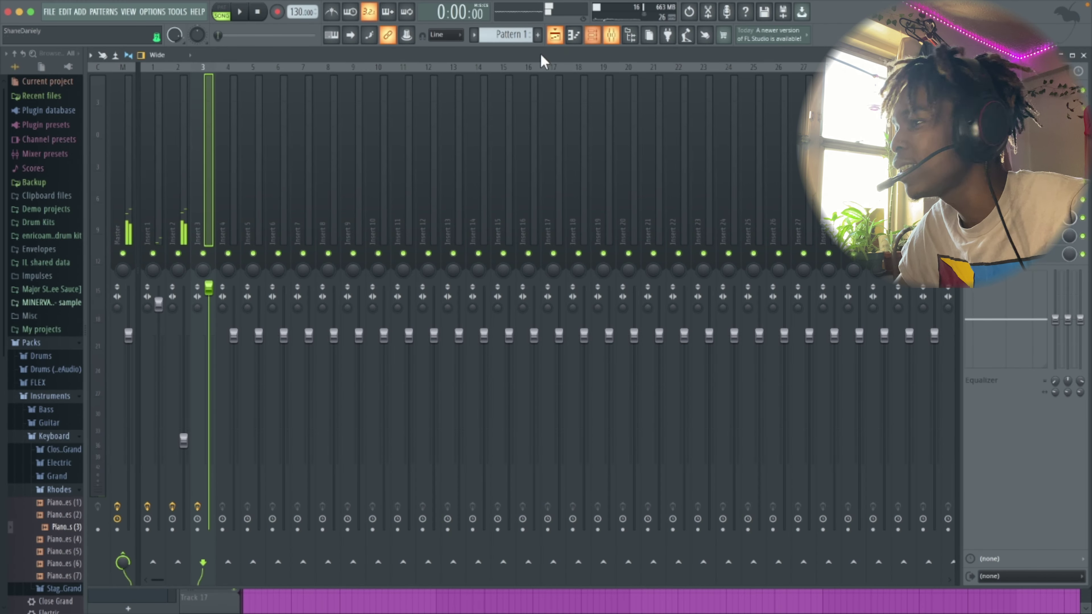
# Step: Inspect the Insert 1 and Insert 3 mixer tracks and return to the Piano Rhodes (3) piano roll
pyautogui.click(161, 172)
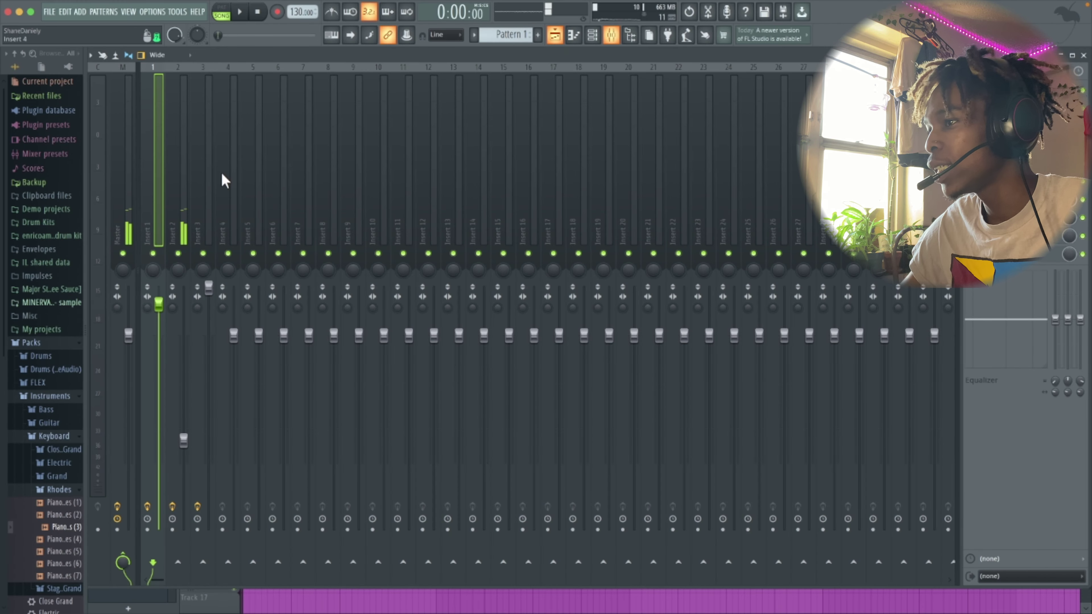
pyautogui.click(211, 188)
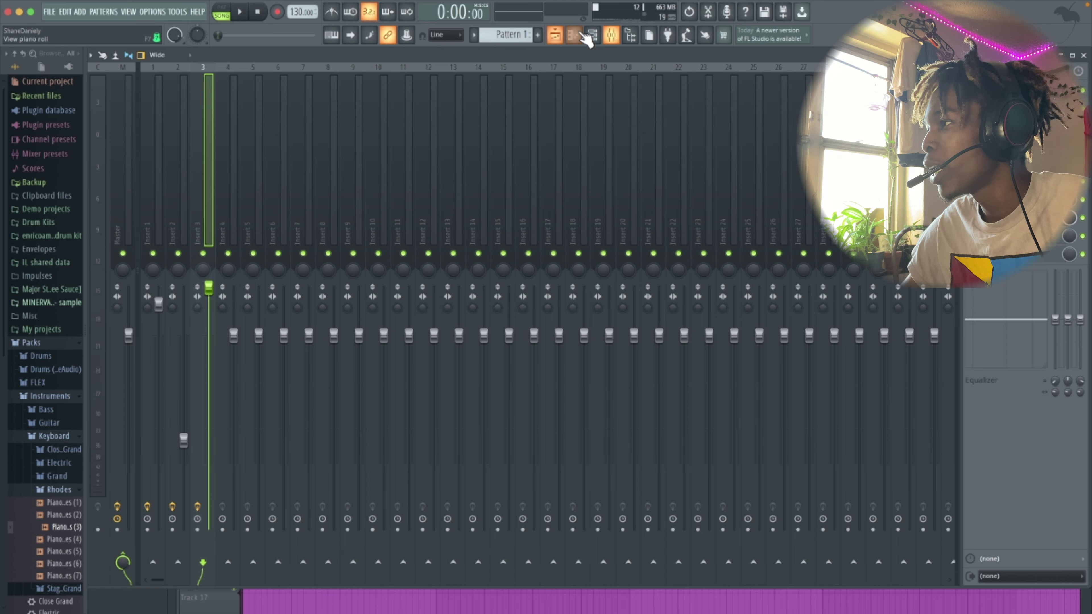
pyautogui.click(584, 35)
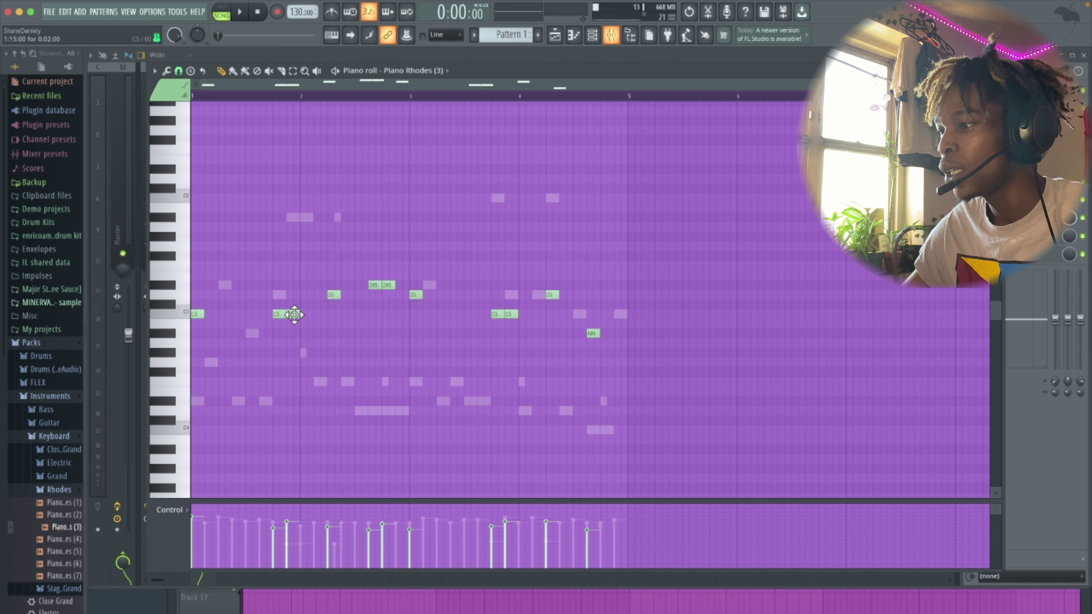
# Step: Delete and re-place the last C5 note in bar 1 directly after its neighbour, and set its velocity to about 72%
pyautogui.rightClick(292, 313)
pyautogui.moveTo(295, 315); pyautogui.dragTo(286, 315)
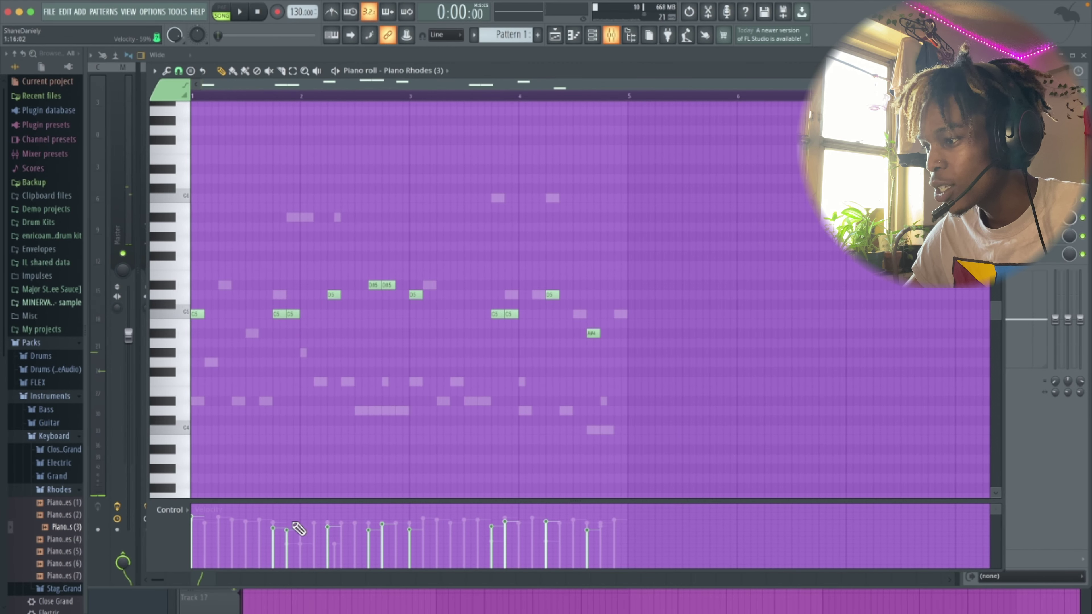
pyautogui.click(293, 523)
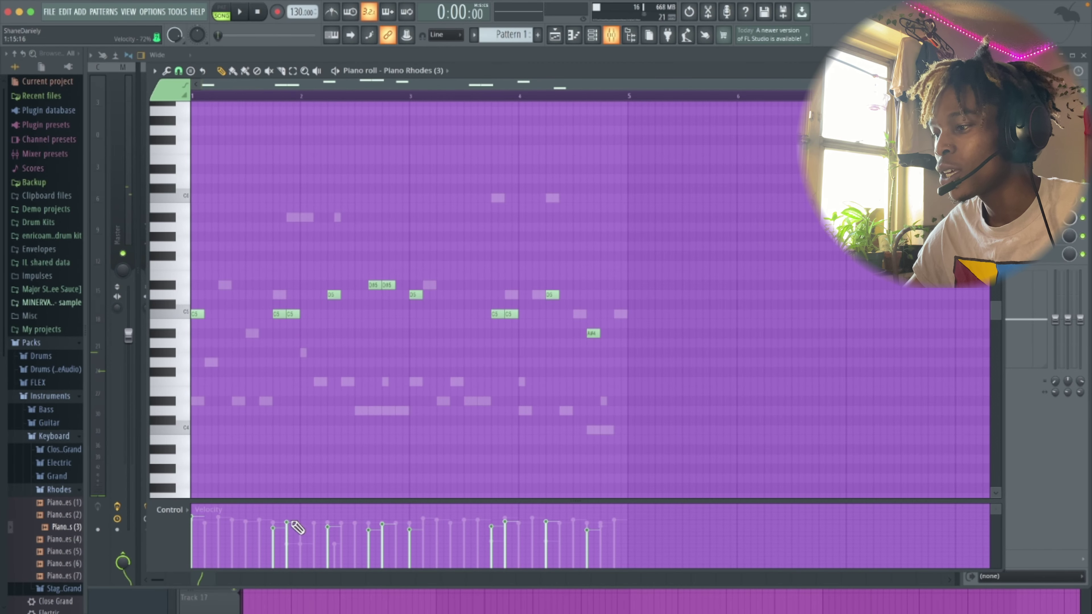
# Step: Review the Fruity Parametric EQ 2, Fruity Chorus and Fruity Fast Dist settings on the Insert 3 mixer track
pyautogui.click(620, 39)
pyautogui.click(1021, 90)
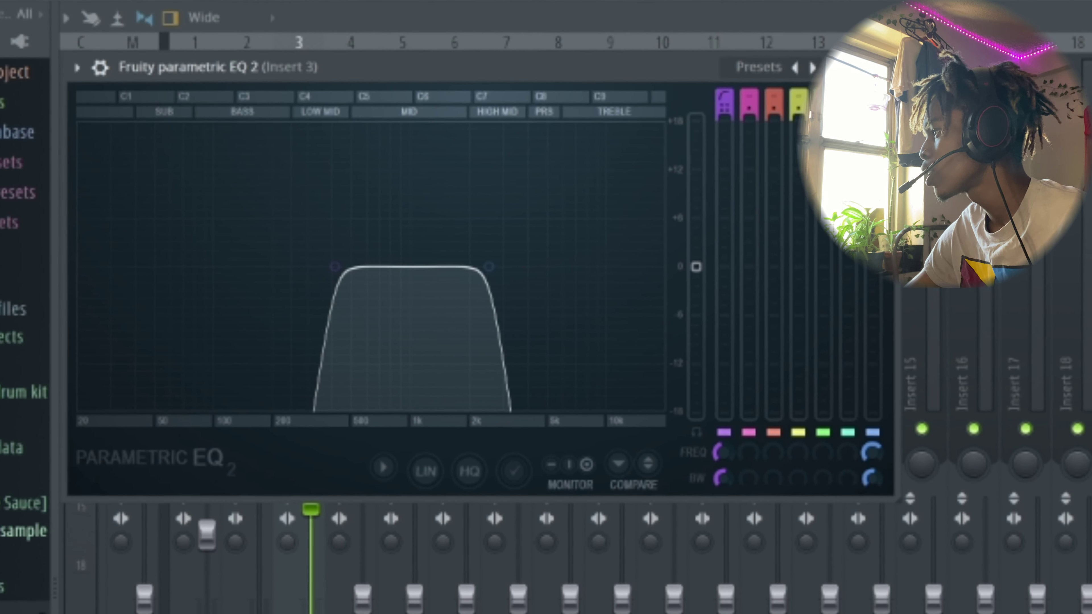
pyautogui.click(1015, 127)
pyautogui.click(1015, 127)
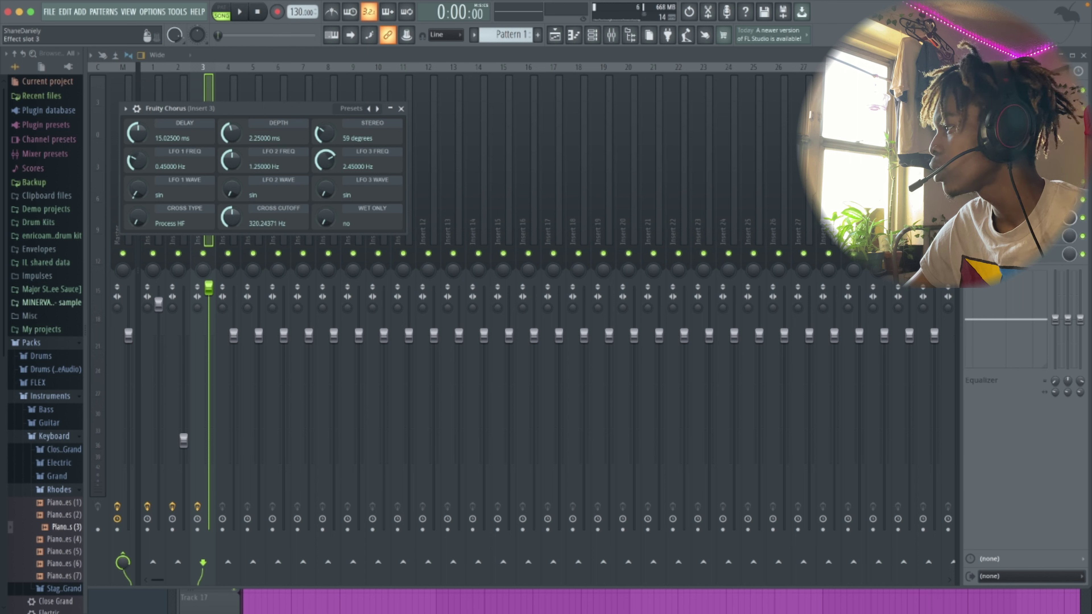
pyautogui.click(1015, 126)
pyautogui.click(1014, 127)
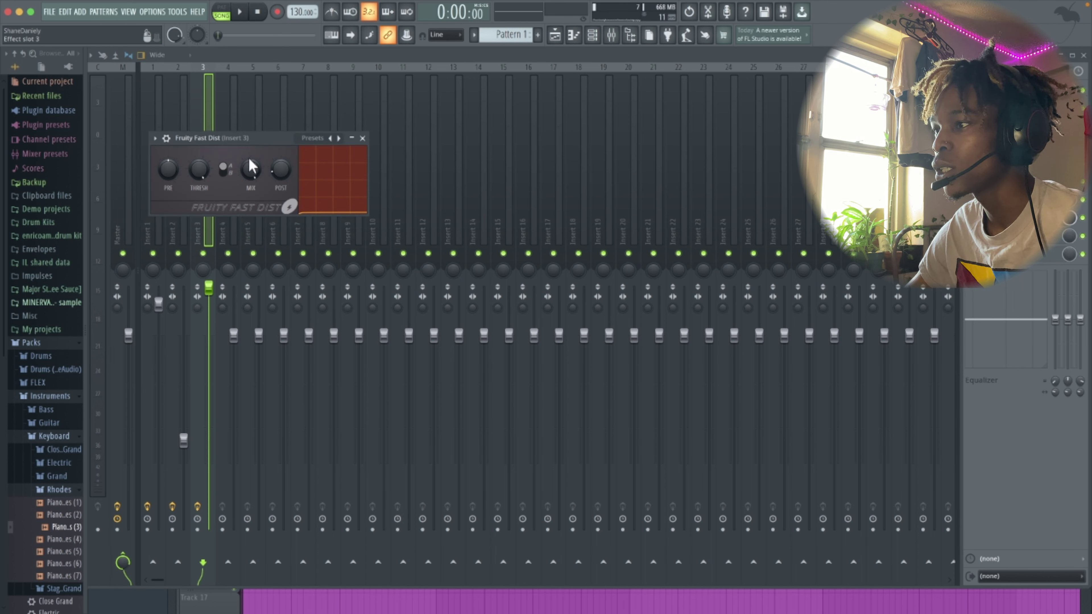
# Step: Close the Fruity Fast Dist settings and lower the Insert 1 mixer volume while checking the pattern's playback
pyautogui.moveTo(306, 142); pyautogui.dragTo(329, 131)
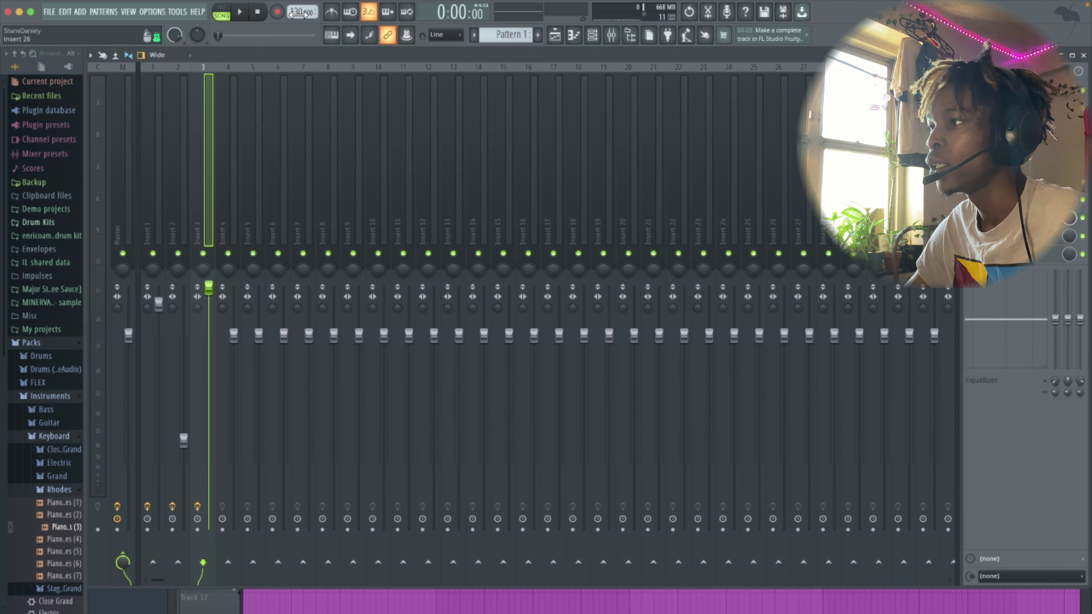
pyautogui.click(555, 35)
pyautogui.press('space')
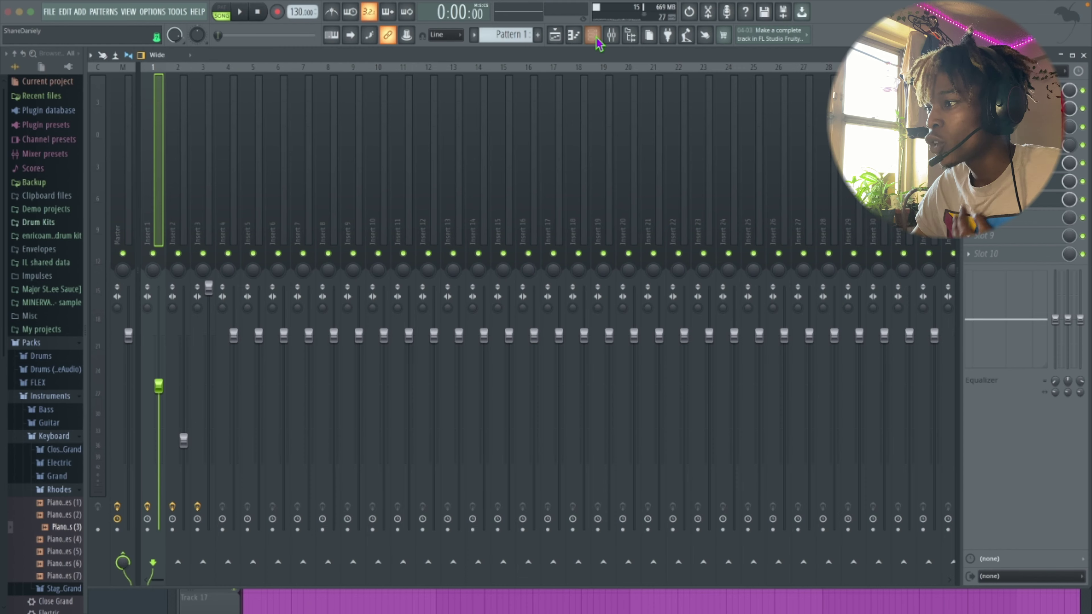
# Step: Load HIP_Hat_4 from the Legacy HipHop drum pack into the fourth channel and fill every second step
pyautogui.click(594, 38)
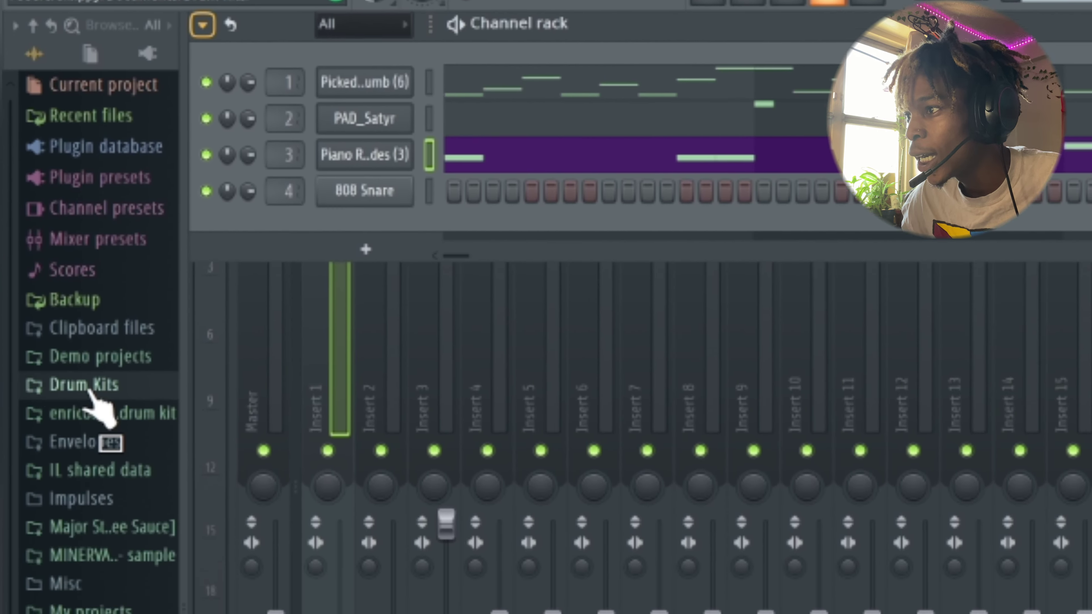
pyautogui.click(43, 222)
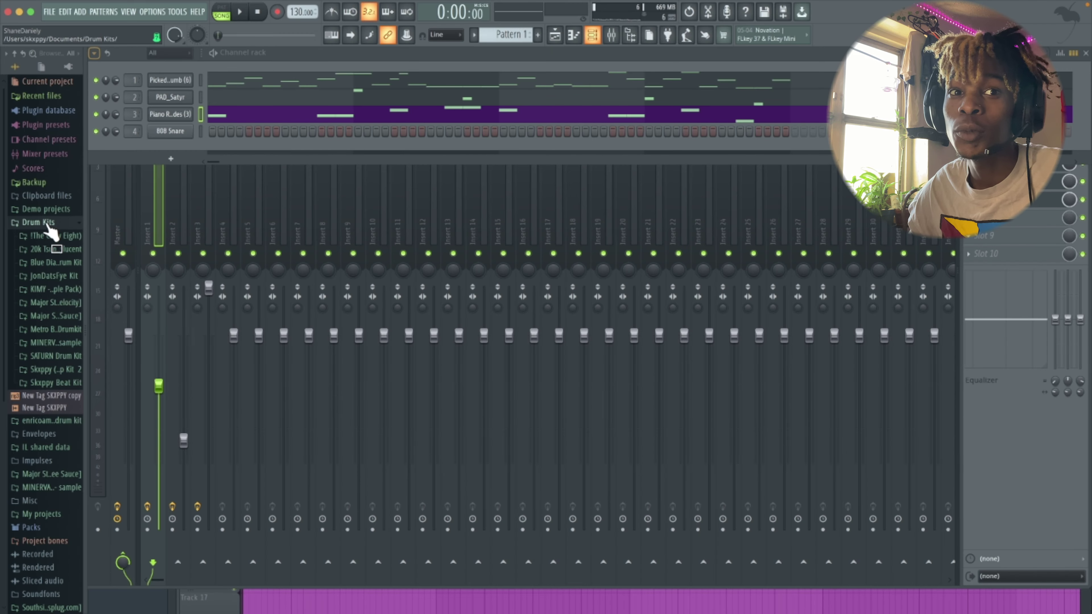
pyautogui.click(47, 224)
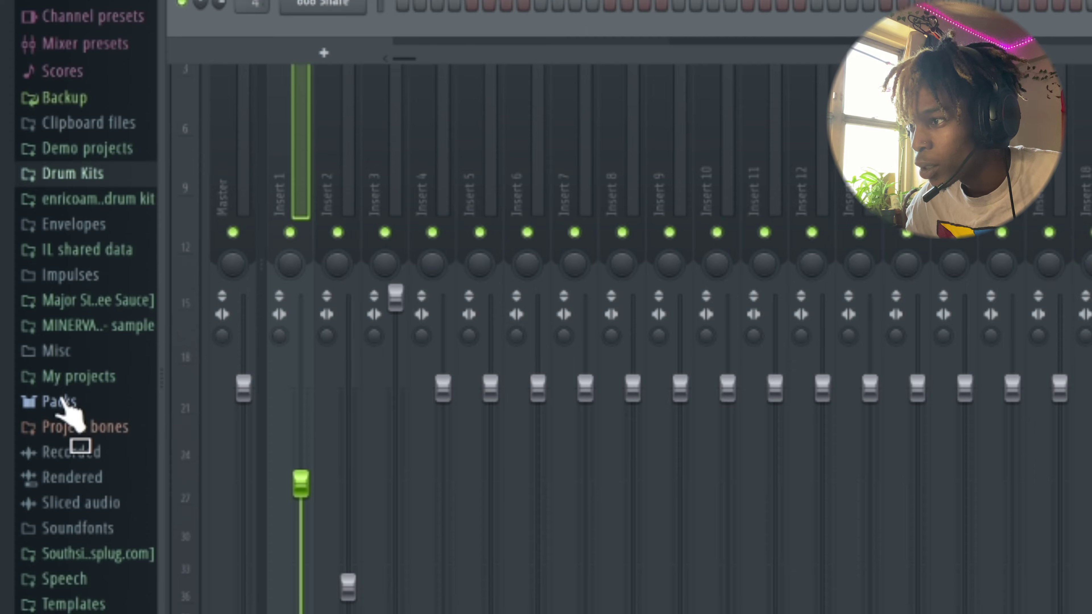
pyautogui.click(33, 344)
pyautogui.scroll(-4, 86, 366)
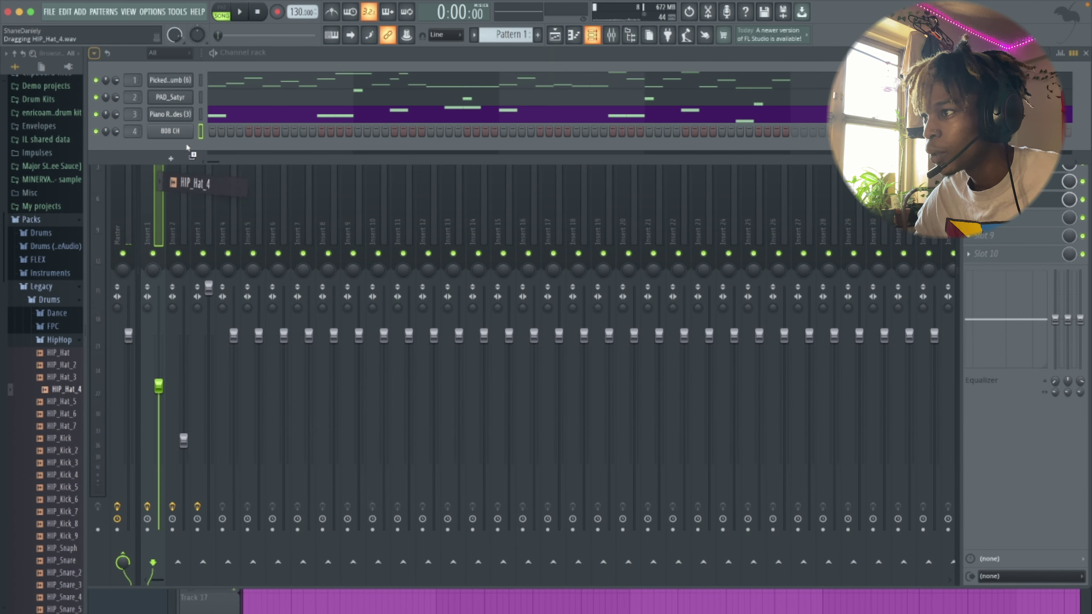
pyautogui.scroll(-5, 74, 447)
# Step: Add HIP_Snare_8 as a new channel below the hi-hat and browse the Legacy FPC kick drum samples
pyautogui.moveTo(174, 128); pyautogui.dragTo(99, 150)
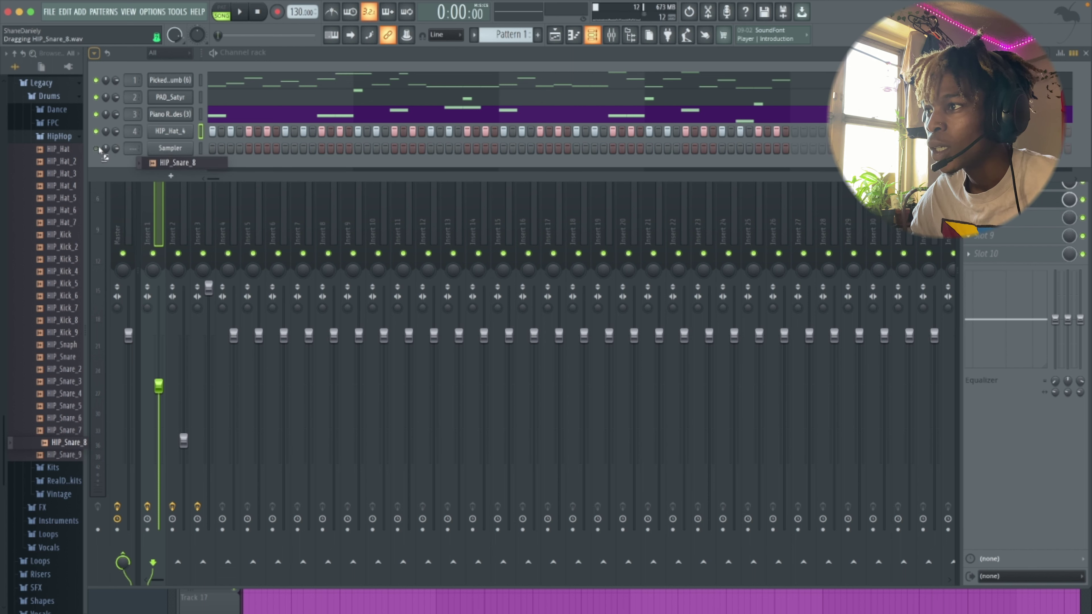
pyautogui.click(54, 124)
pyautogui.click(61, 490)
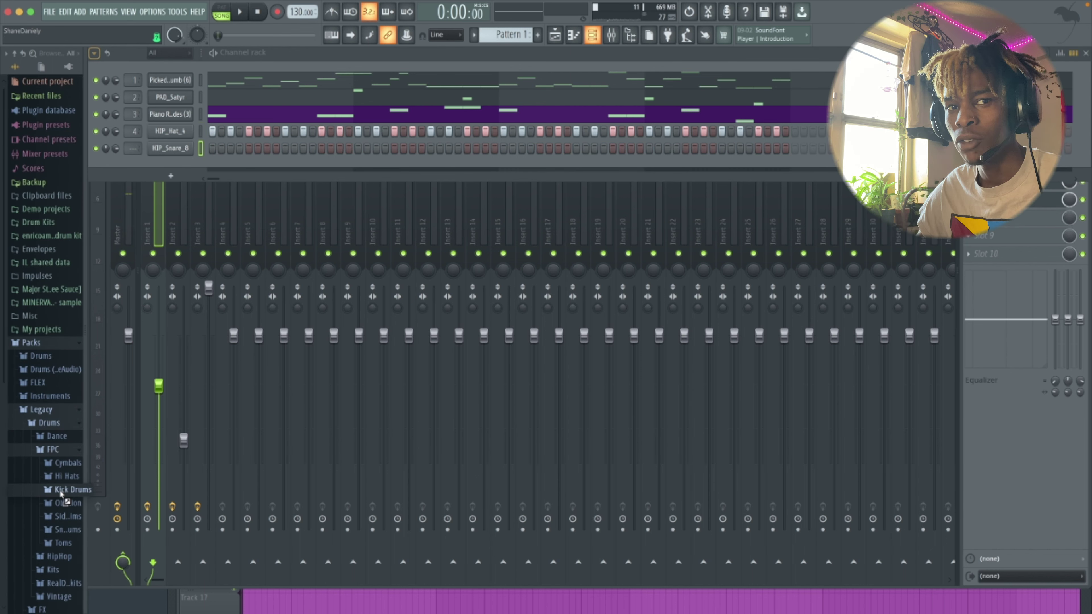
pyautogui.click(61, 490)
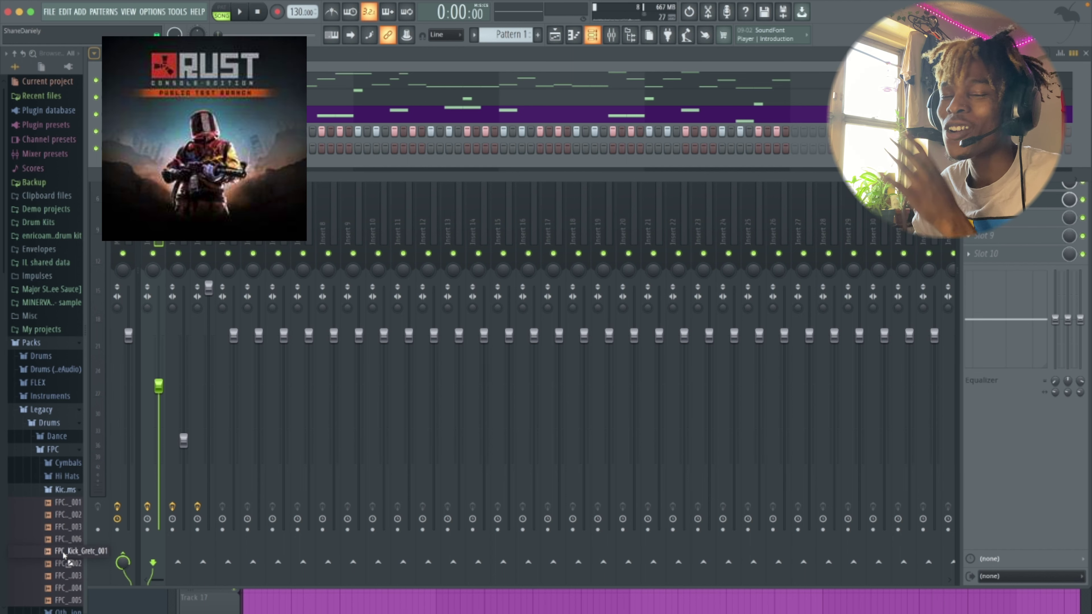
pyautogui.click(66, 540)
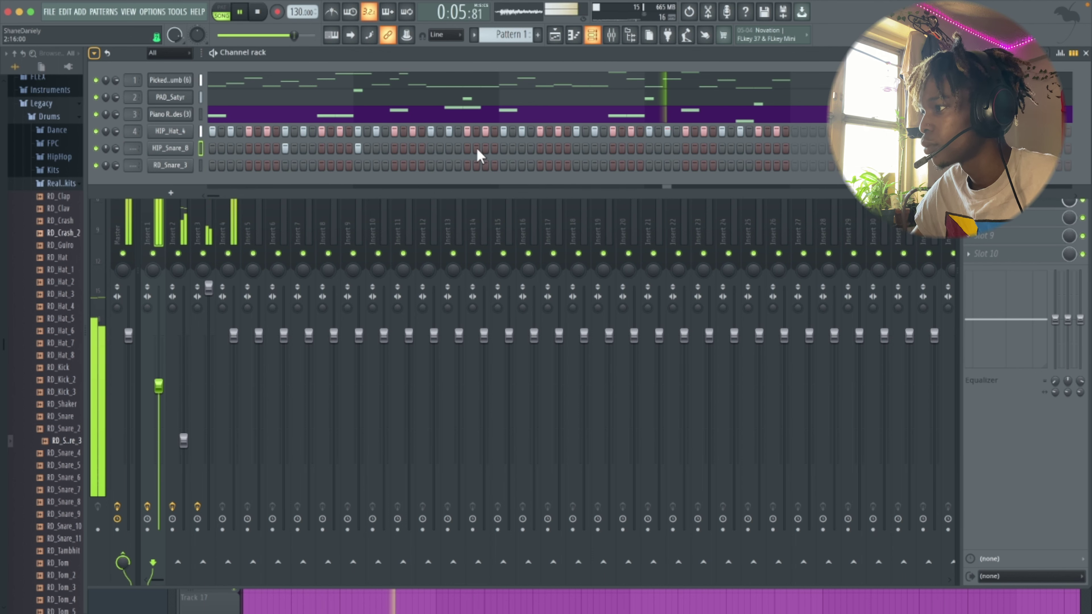
# Step: Remove the HIP_Snare_8 hit on step 17 and add hits on steps 25, 41 and 57
pyautogui.rightClick(358, 149)
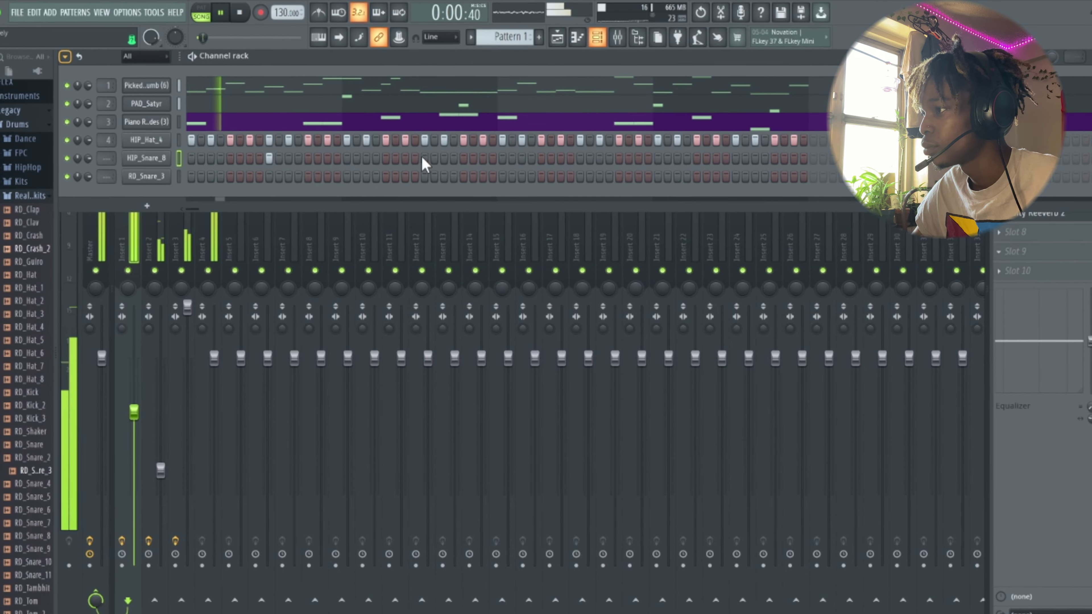
pyautogui.click(423, 158)
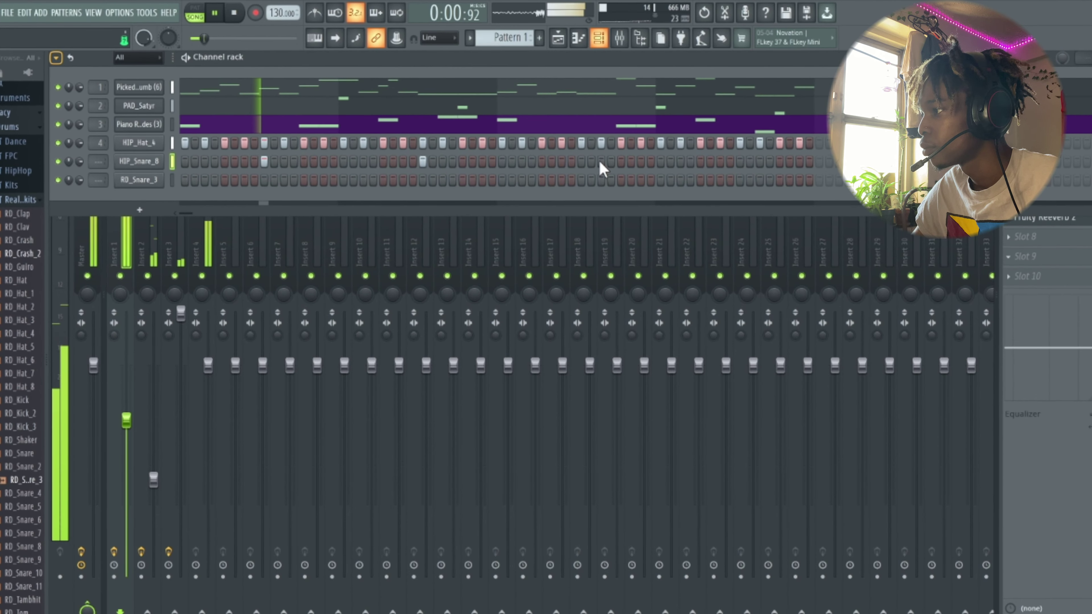
pyautogui.click(583, 164)
pyautogui.click(745, 165)
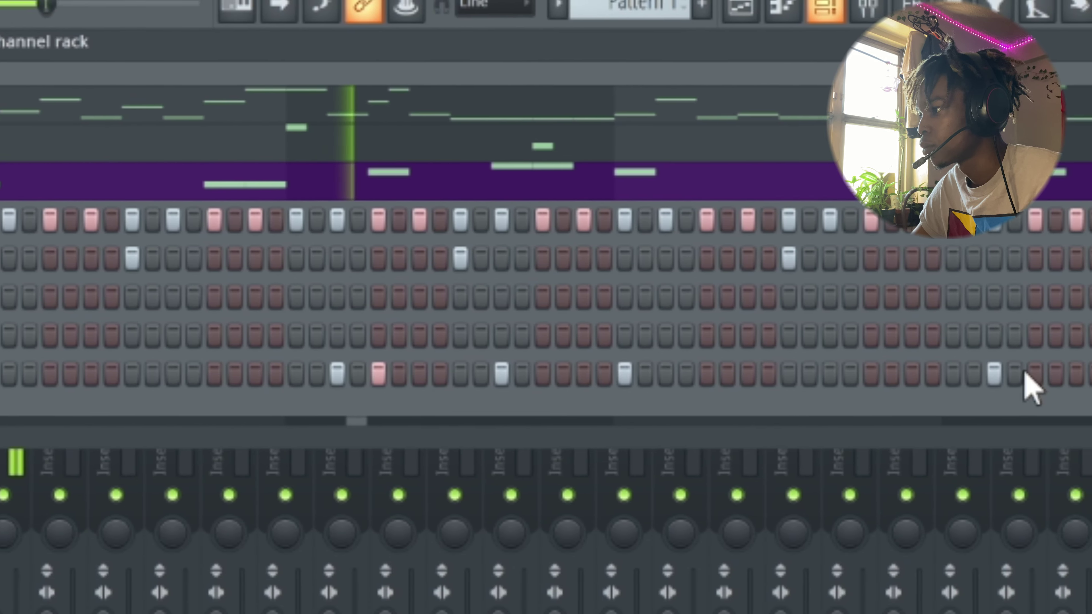
# Step: Add another hit to the lowest drum channel's step row and place a D5 note just before the last C5 note in bar 4
pyautogui.click(883, 374)
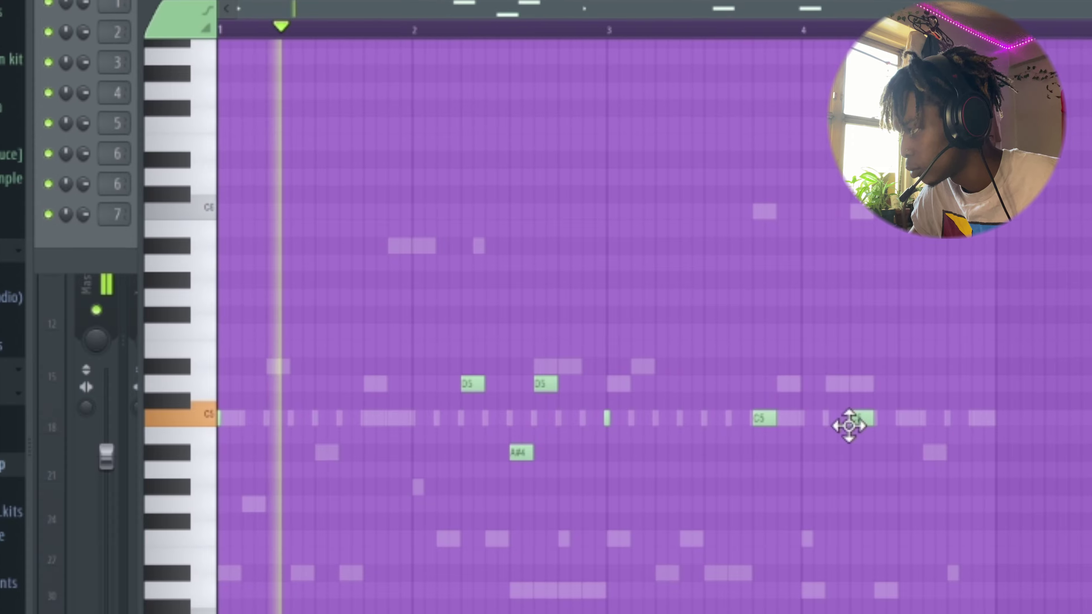
pyautogui.click(818, 377)
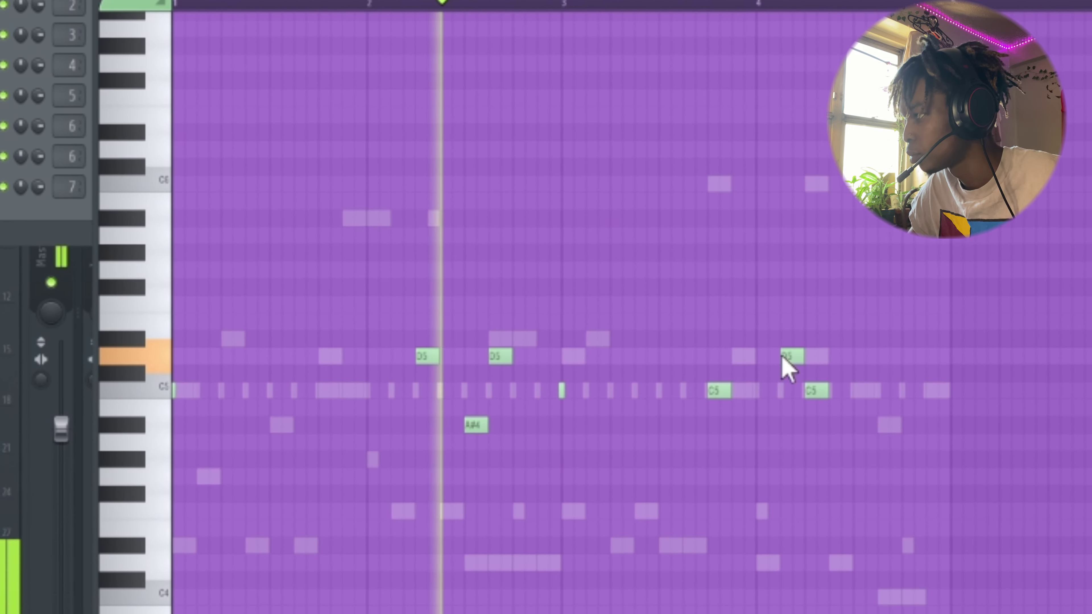